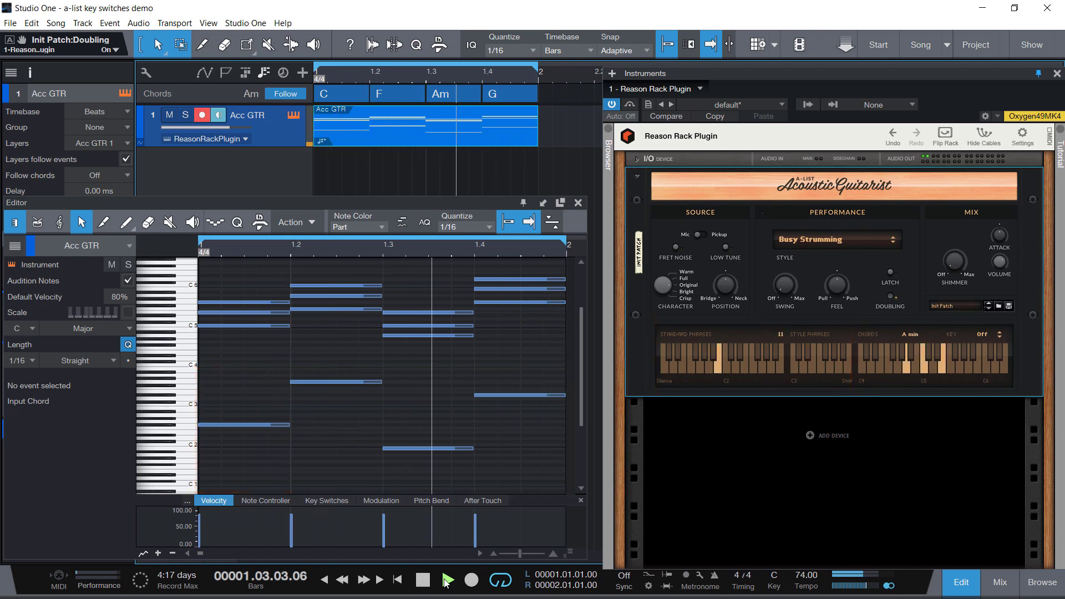
# Audition Acc GTR following chords in Narrow, Parallel and Bass modes, settling back on Parallel
pyautogui.click(95, 180)
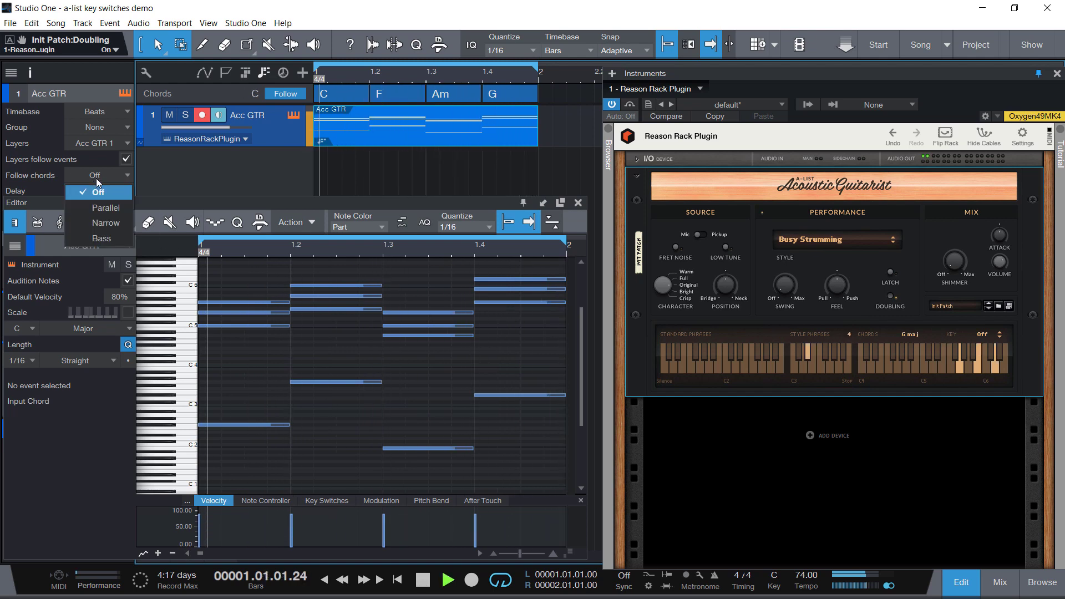
pyautogui.click(105, 223)
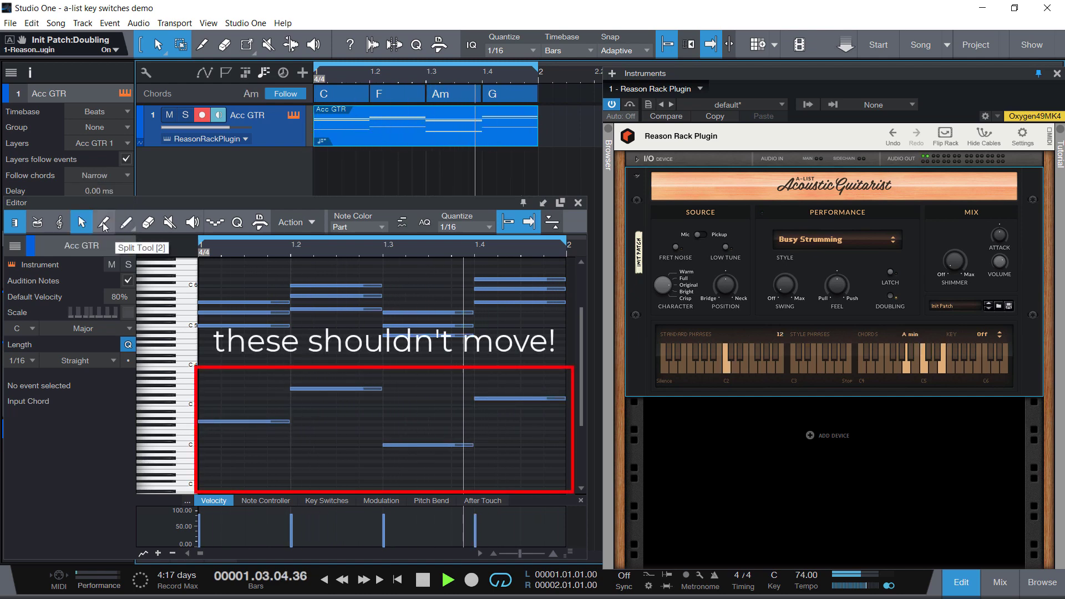
pyautogui.click(106, 177)
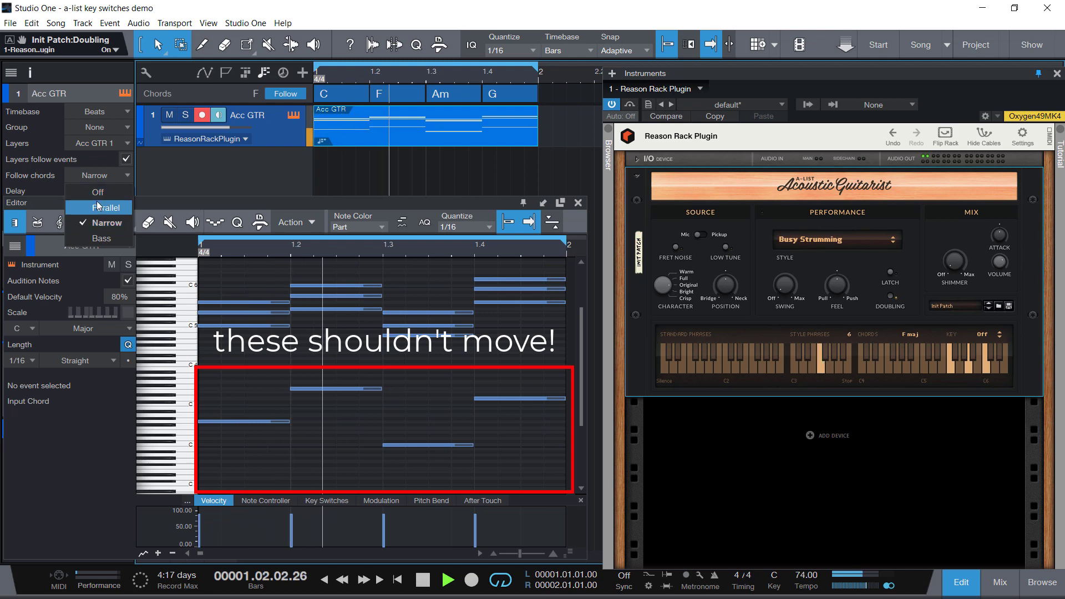
pyautogui.click(98, 206)
pyautogui.click(105, 176)
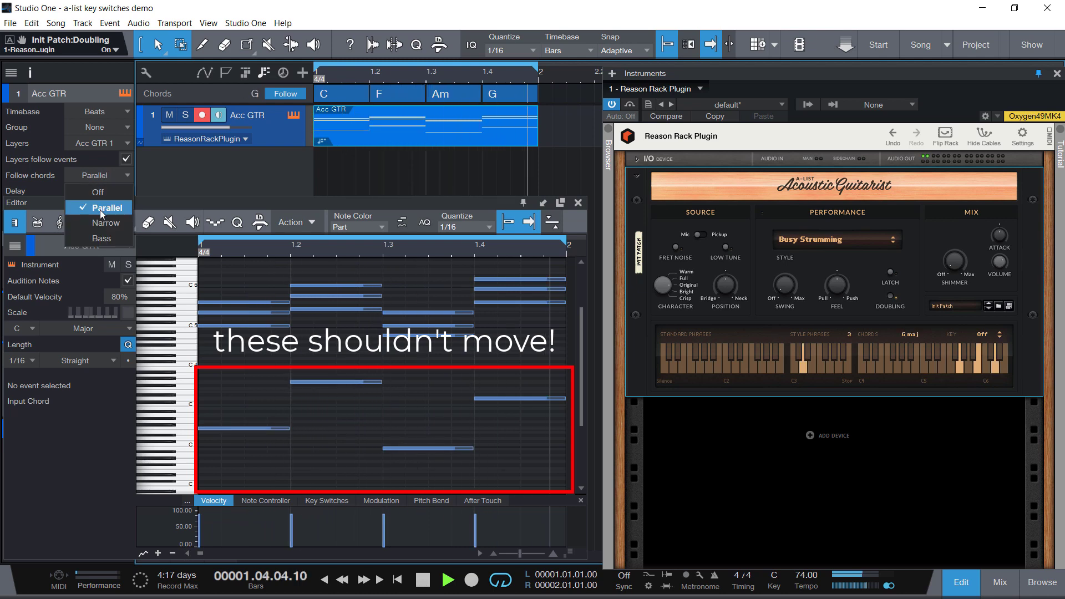
pyautogui.click(97, 238)
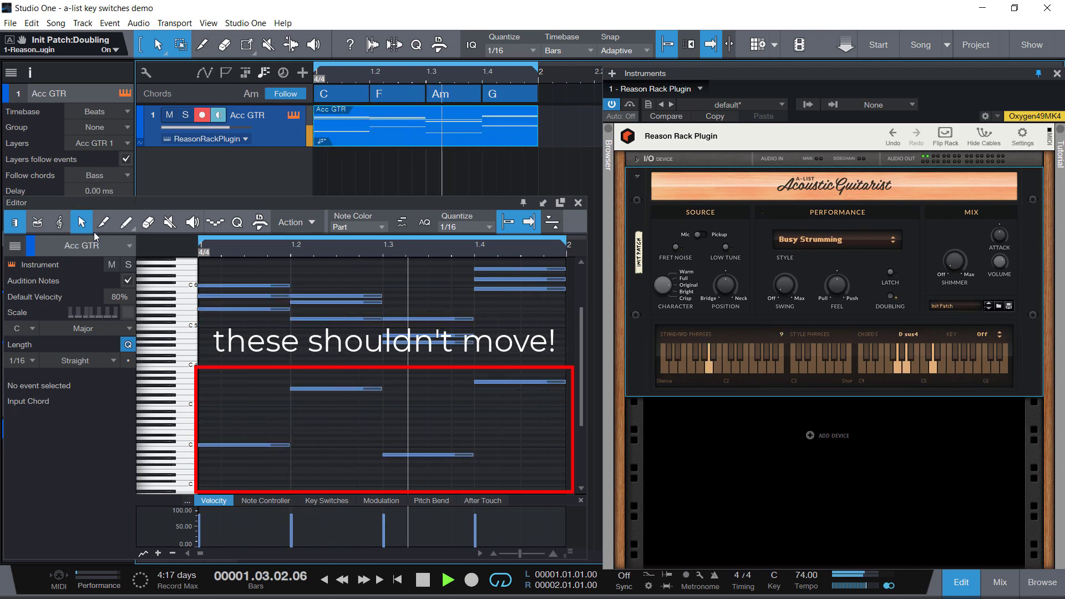
pyautogui.click(106, 177)
pyautogui.click(101, 206)
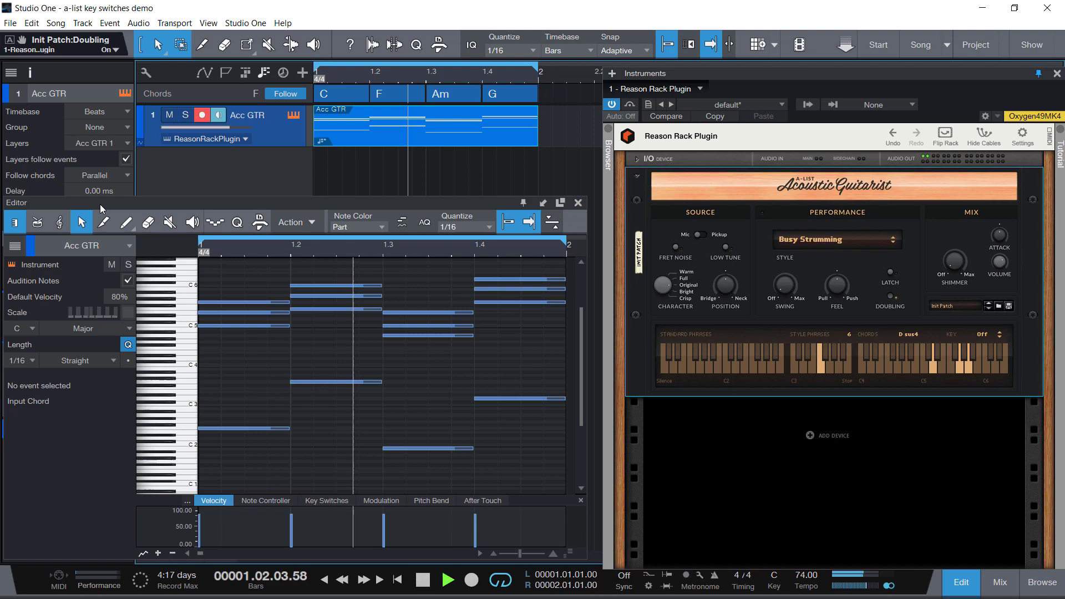
pyautogui.click(109, 178)
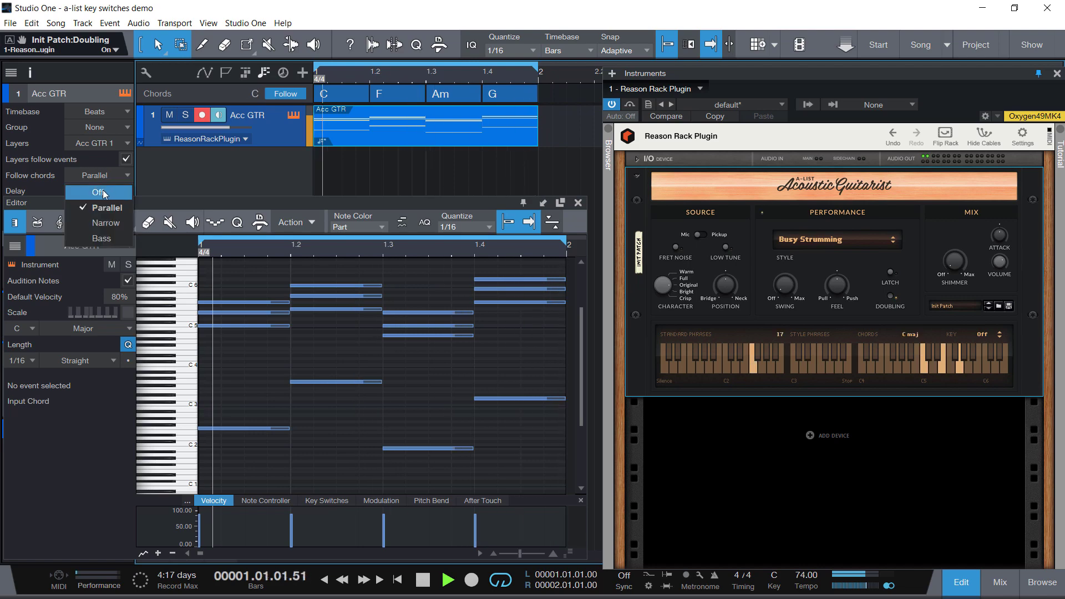
# Set Acc GTR's chord following to Off, then highlight the Medium paragraph on Chord track phrase-note changes
pyautogui.click(102, 190)
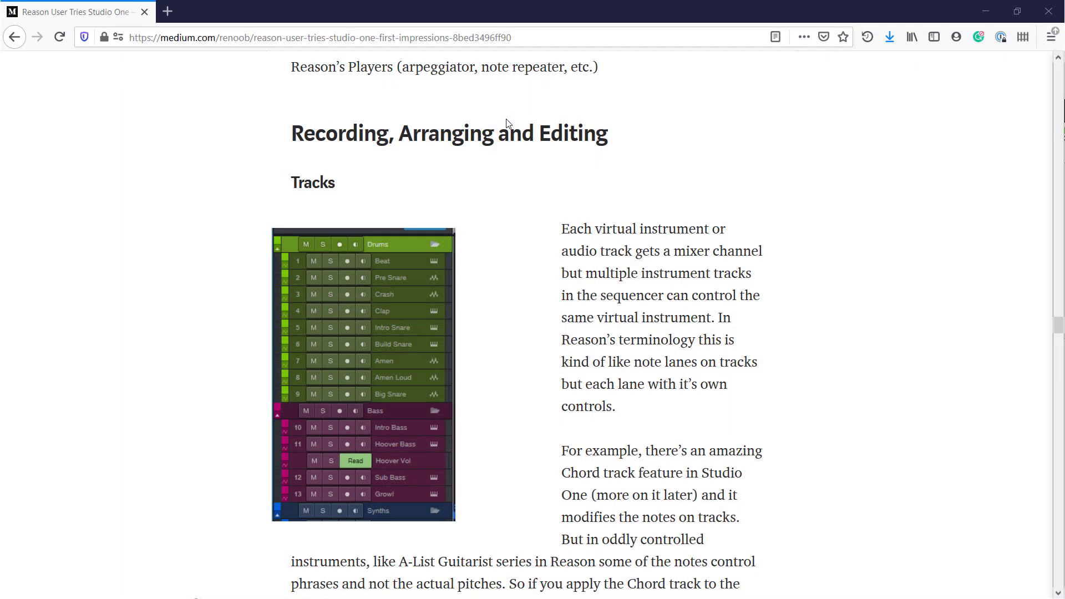
pyautogui.scroll(-4, 507, 123)
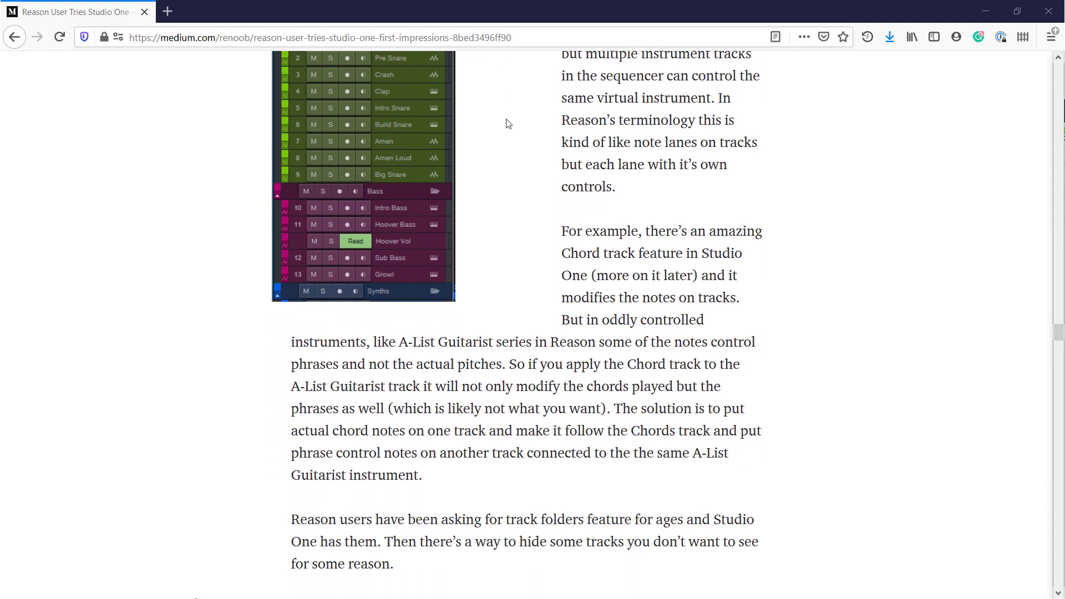
pyautogui.scroll(-1, 506, 123)
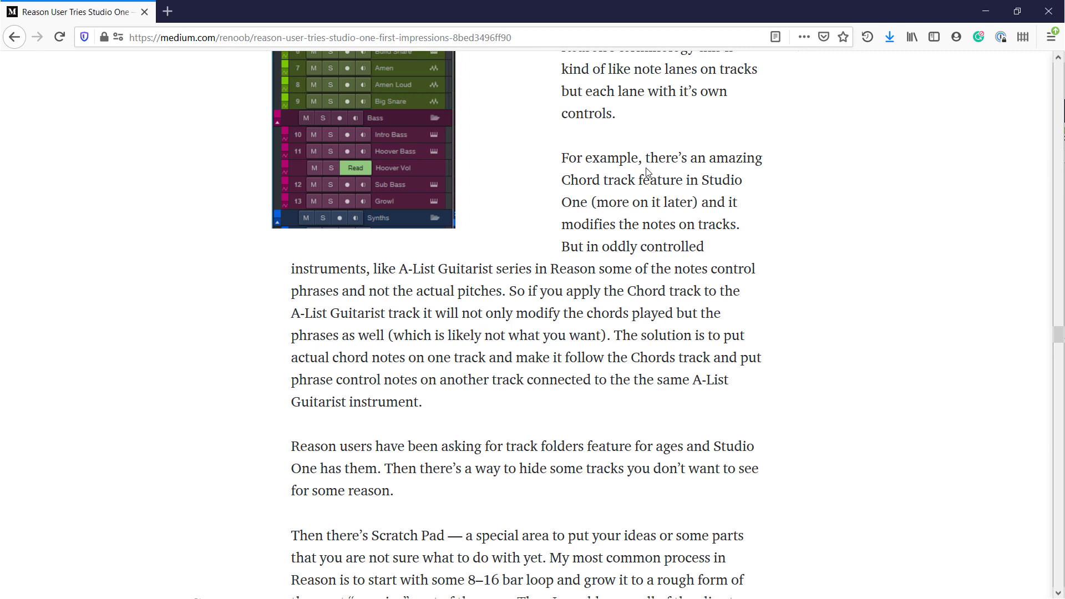
pyautogui.moveTo(646, 172); pyautogui.dragTo(642, 400)
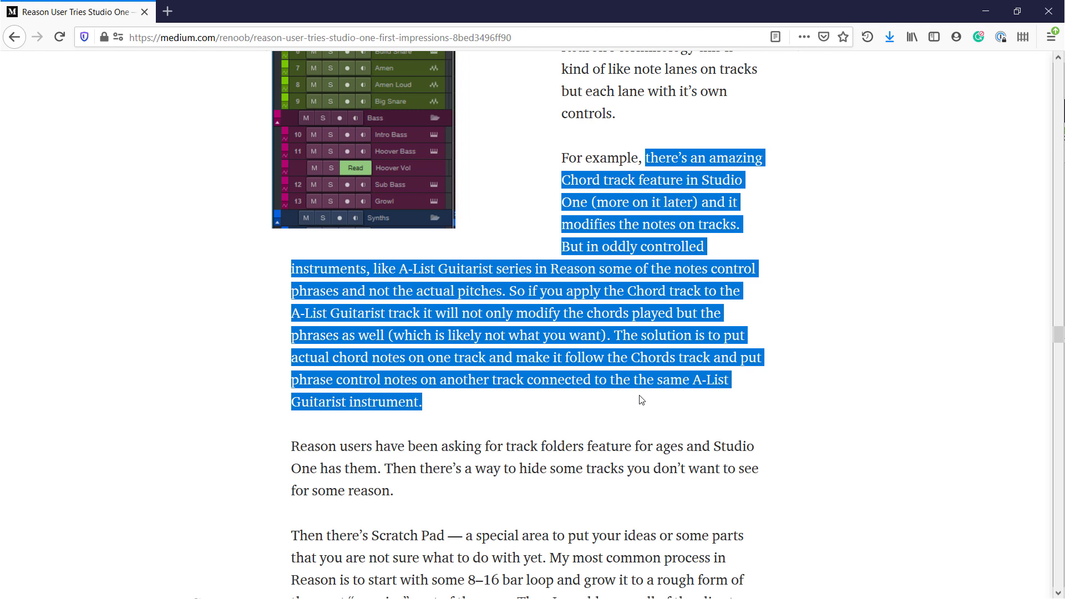
pyautogui.moveTo(642, 400); pyautogui.dragTo(642, 400)
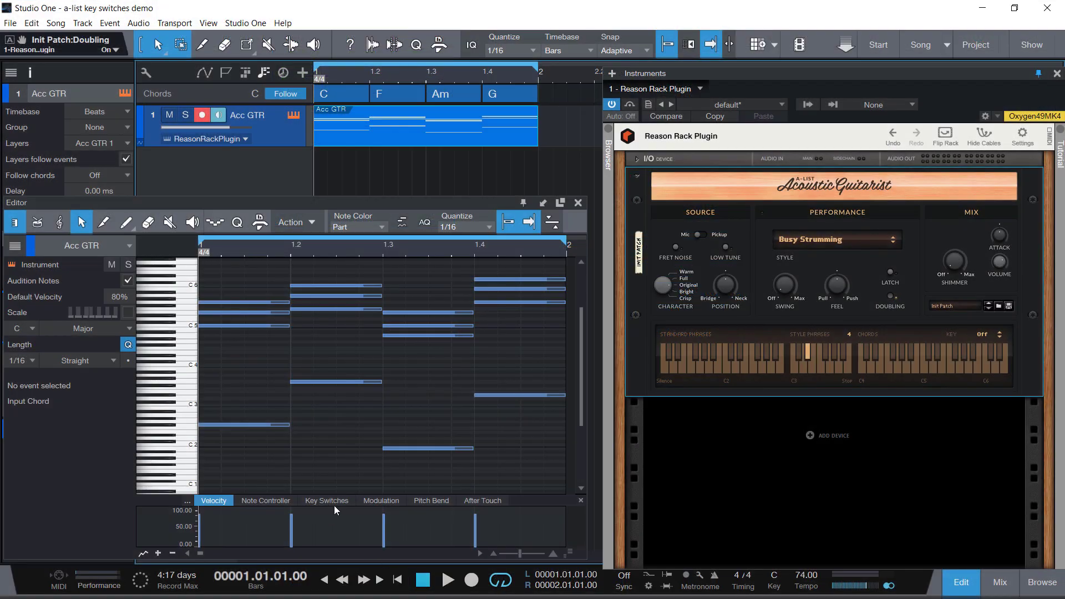
# Show the Acc GTR part's Key Switches lane in the editor and make it taller
pyautogui.click(334, 503)
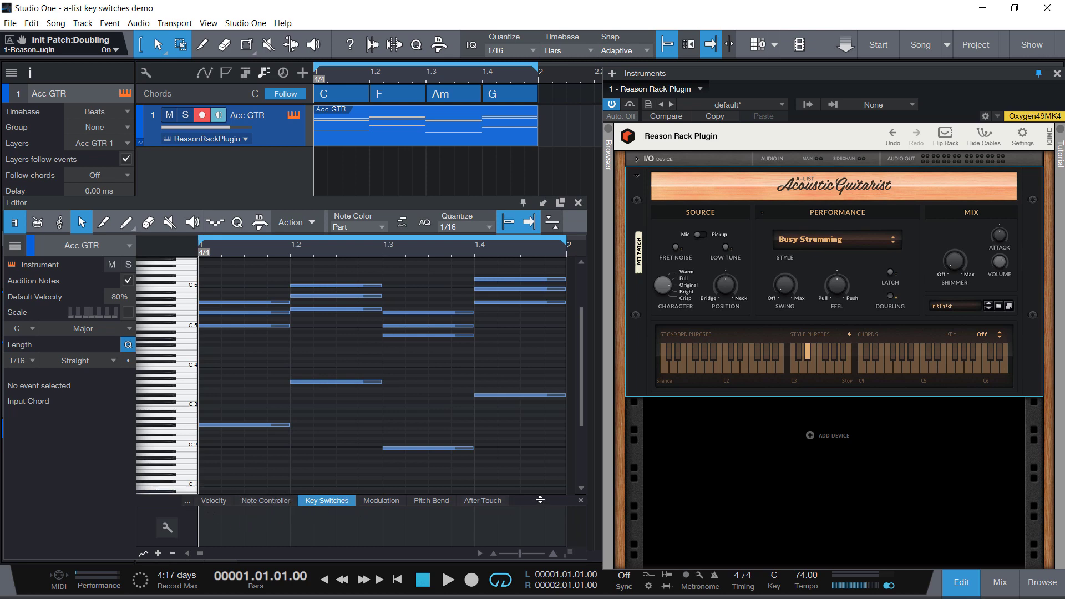
pyautogui.moveTo(556, 498); pyautogui.dragTo(553, 465)
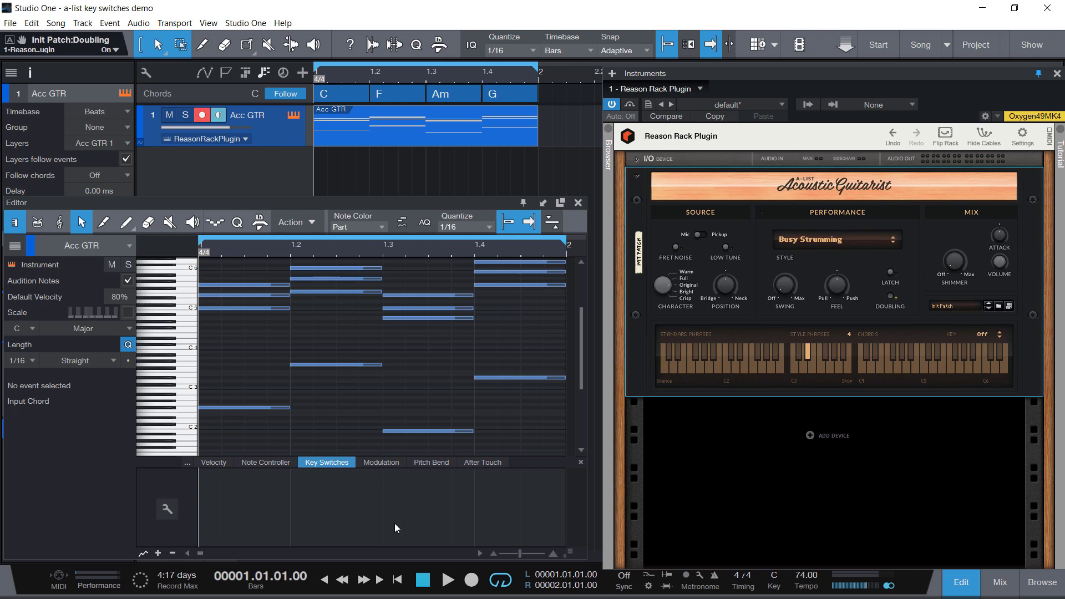
# Add key-switch rows from C 1 to D# 1, then load the Reason A-List Guitarist preset
pyautogui.click(166, 508)
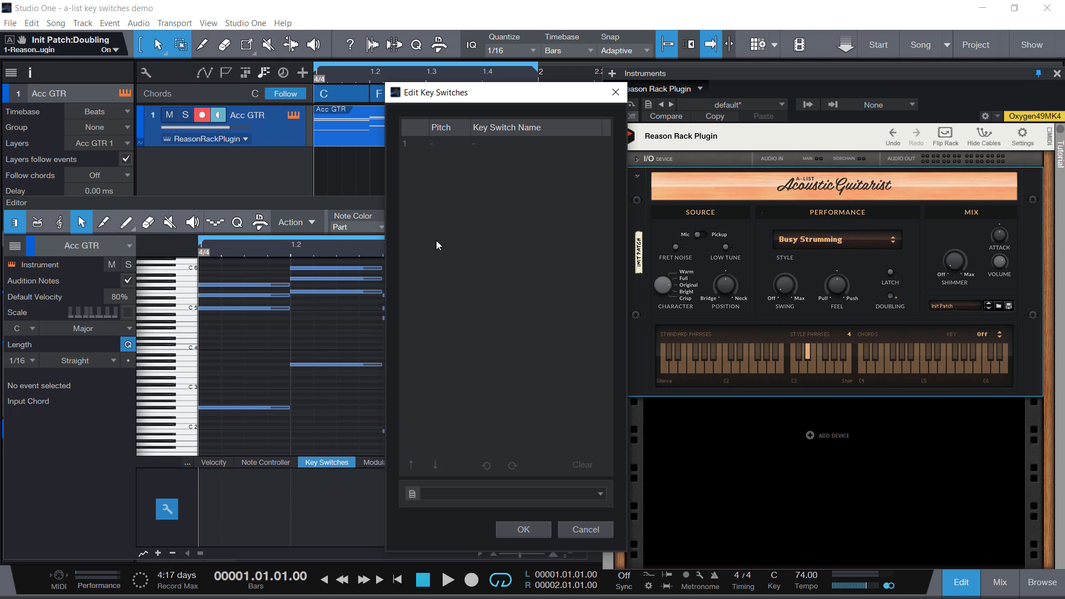
pyautogui.doubleClick(442, 147)
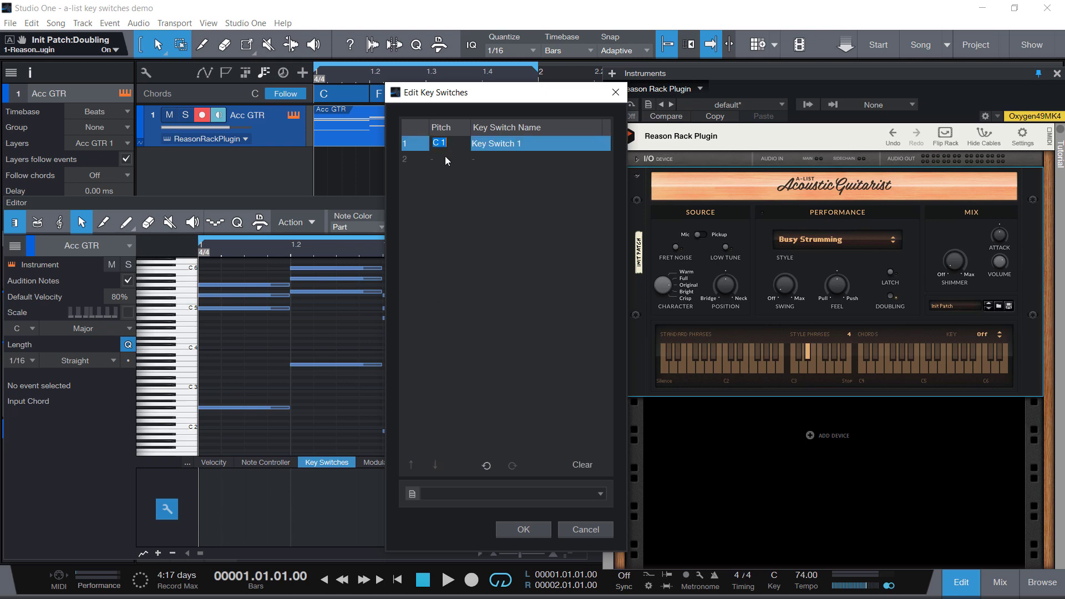
pyautogui.doubleClick(445, 158)
pyautogui.doubleClick(450, 174)
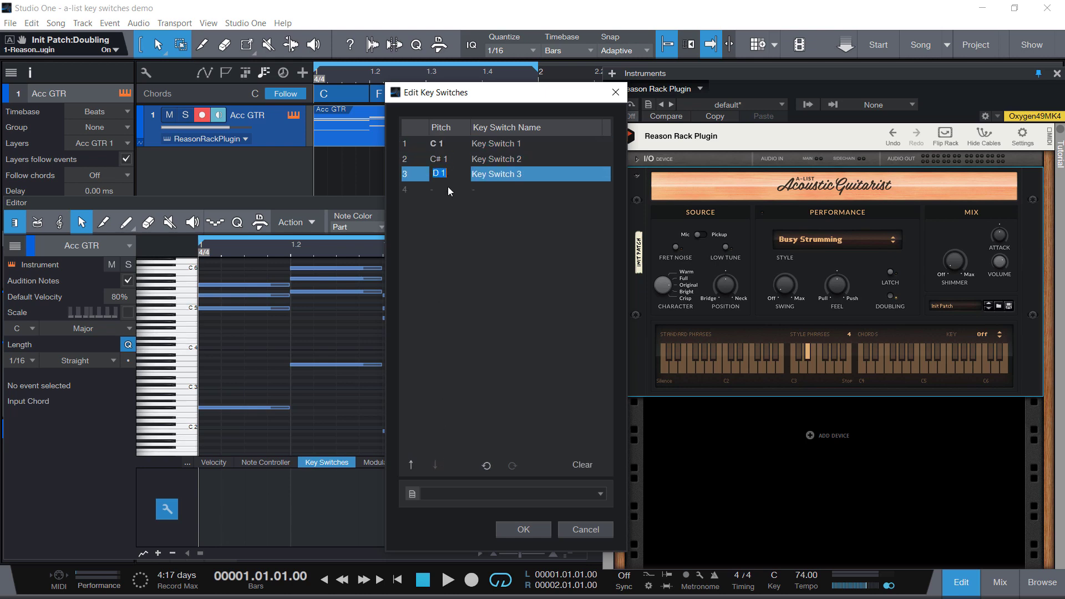
pyautogui.doubleClick(448, 189)
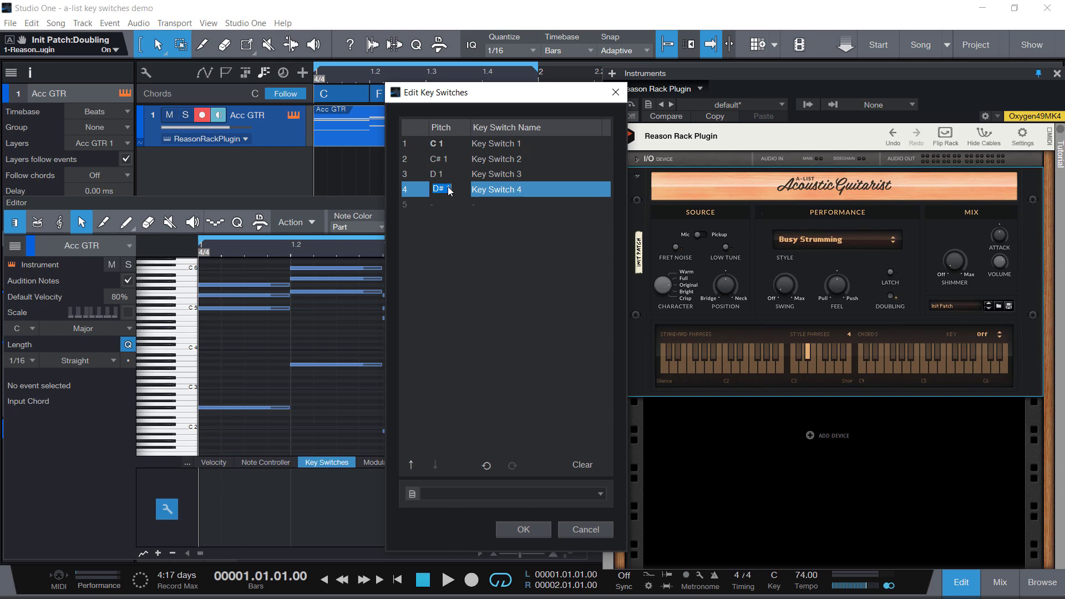
pyautogui.click(462, 494)
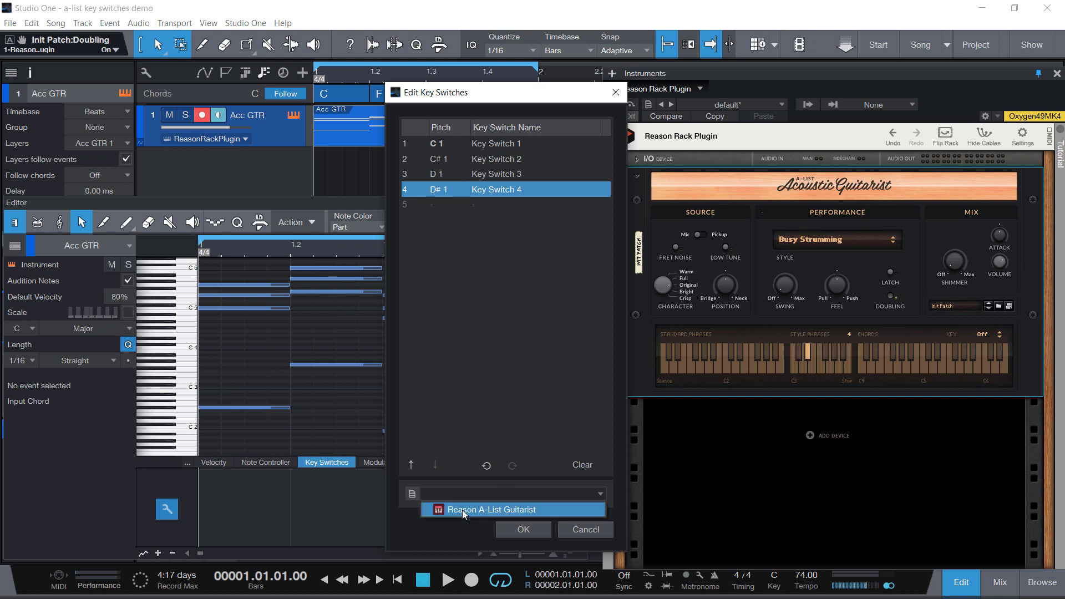
pyautogui.click(464, 510)
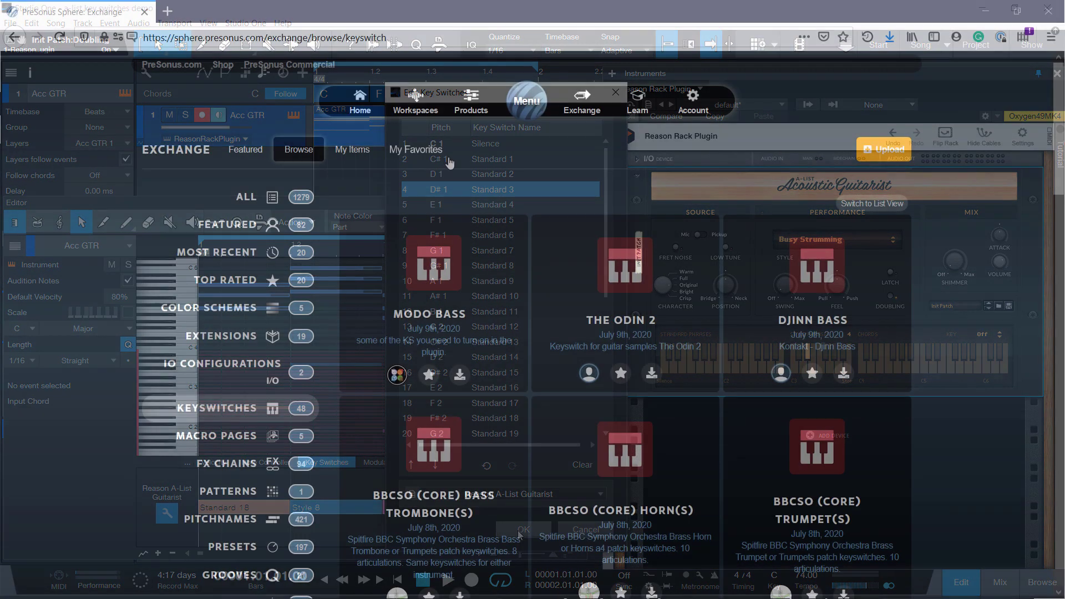
pyautogui.scroll(-5, 449, 162)
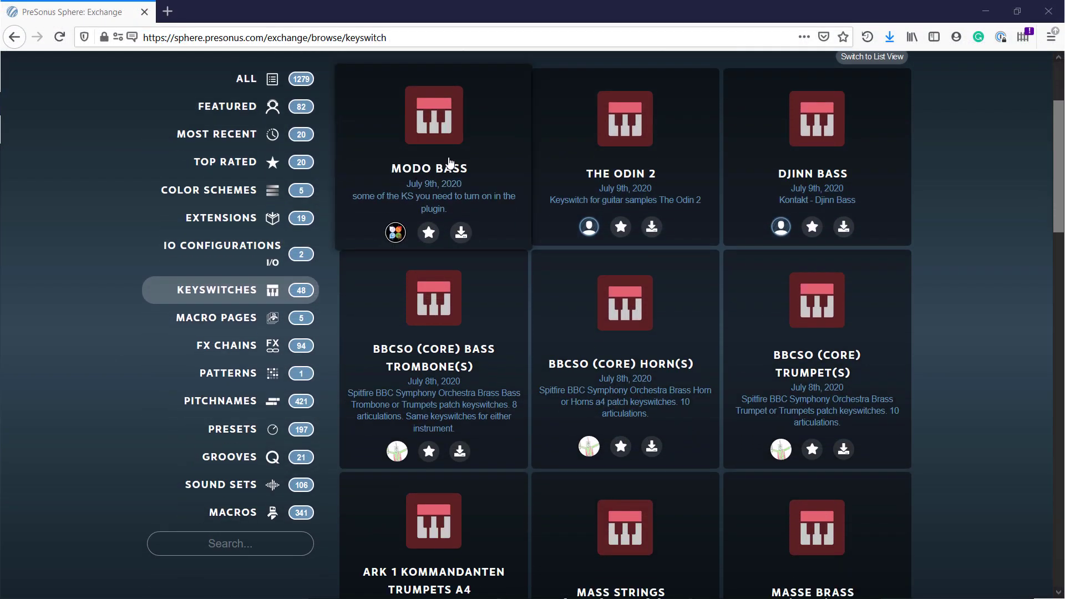
pyautogui.scroll(-8, 449, 162)
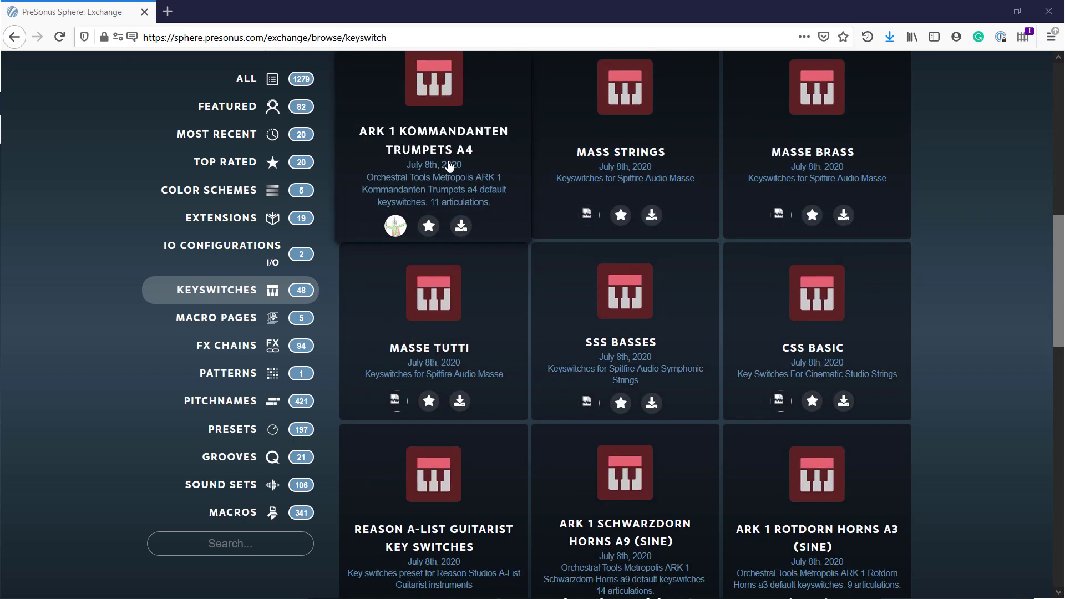
pyautogui.scroll(-3, 450, 166)
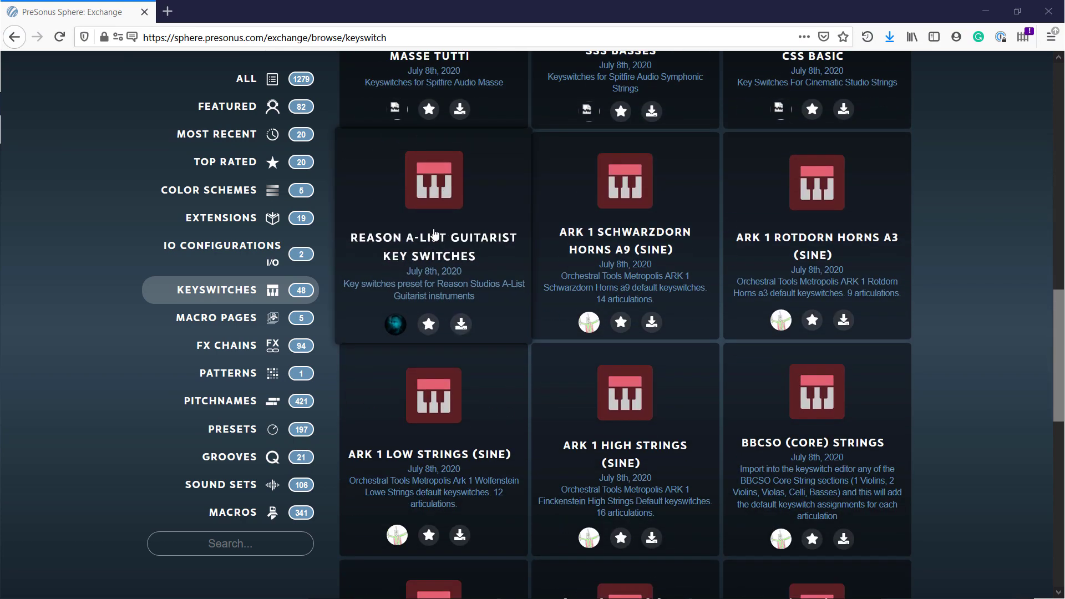
pyautogui.click(408, 248)
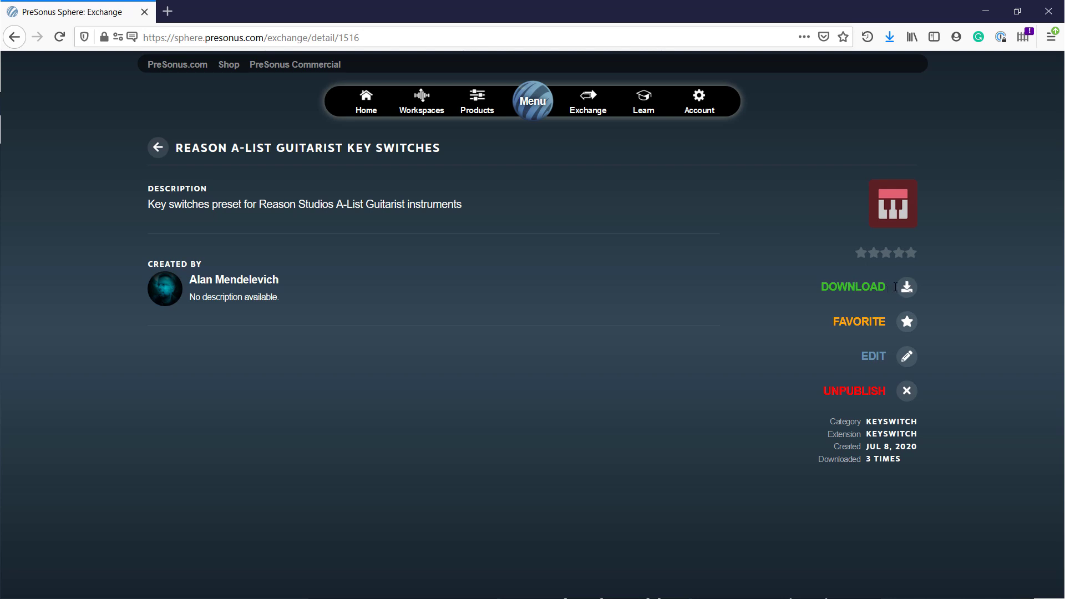
pyautogui.hotkey('alt', 'Left')
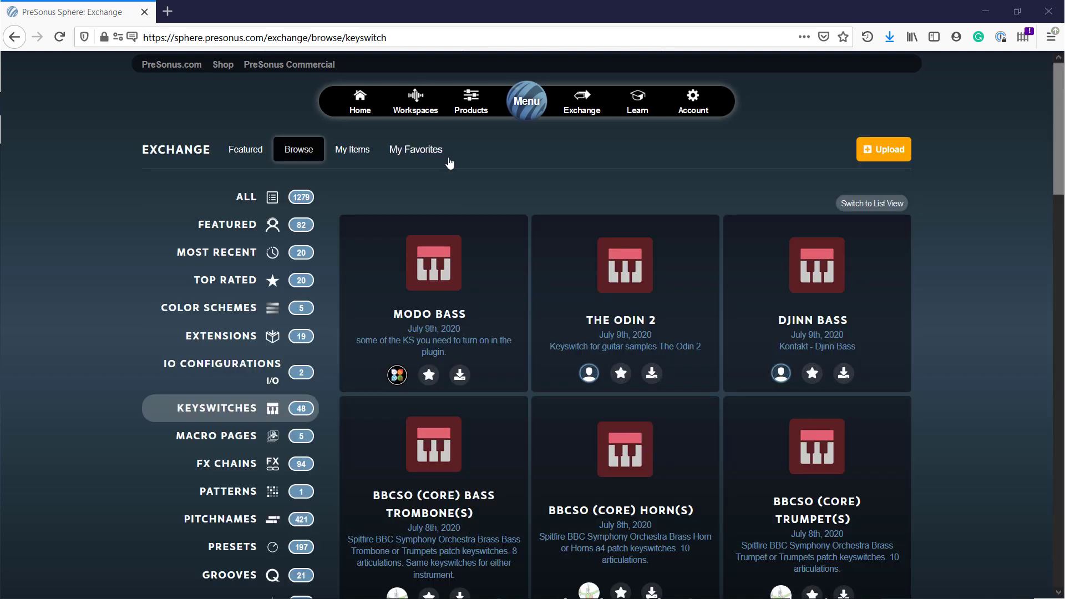
pyautogui.scroll(-2, 449, 162)
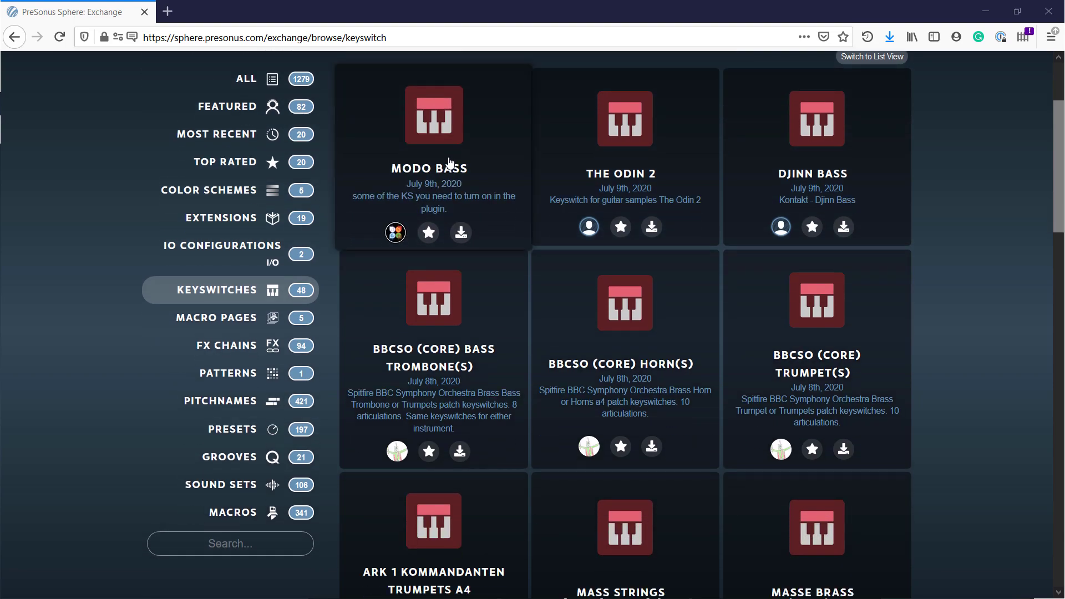
pyautogui.scroll(-5, 449, 162)
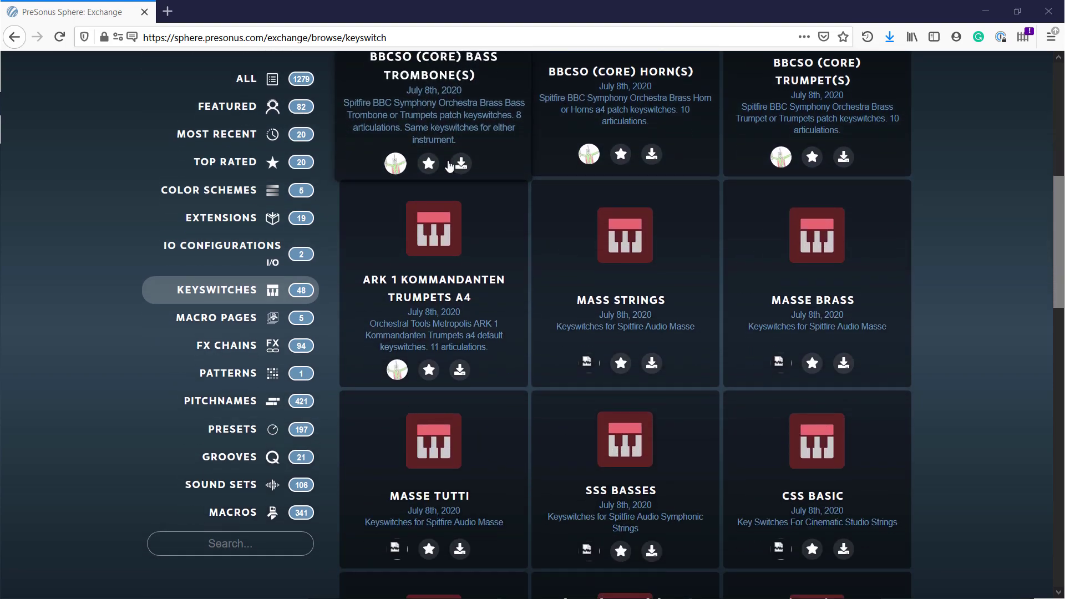
pyautogui.scroll(-2, 449, 165)
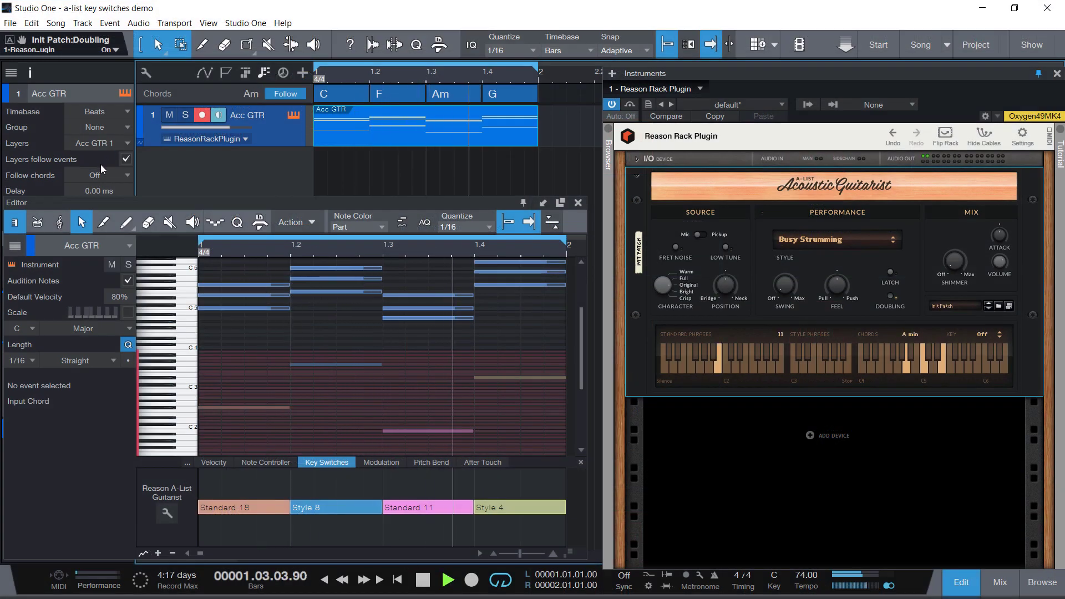
# Set Acc GTR to follow chords in Narrow mode; try Em and G as the third chord, keeping Am
pyautogui.click(101, 177)
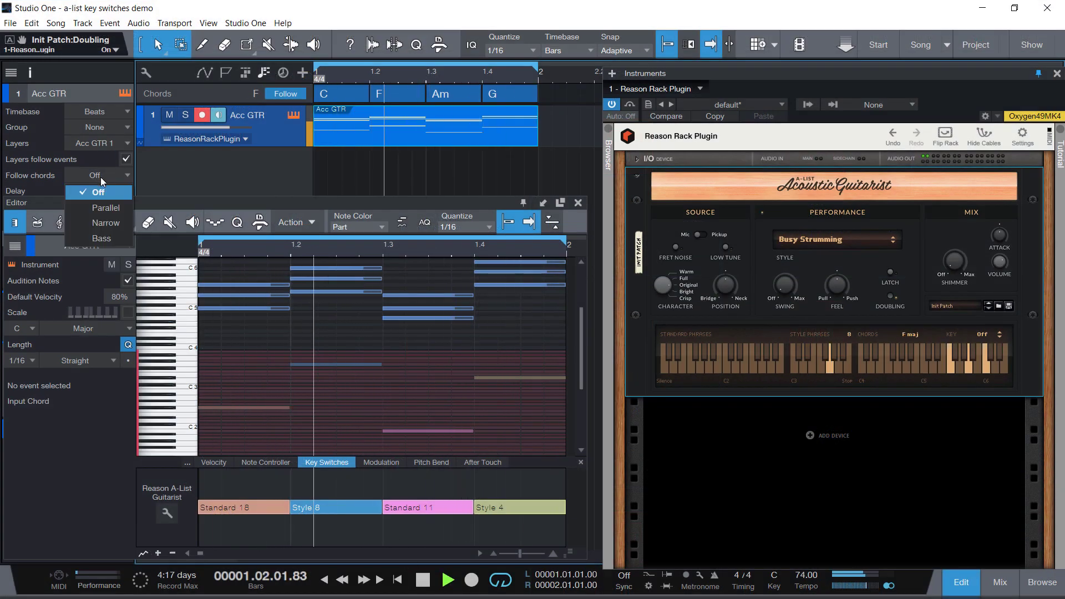
pyautogui.click(92, 222)
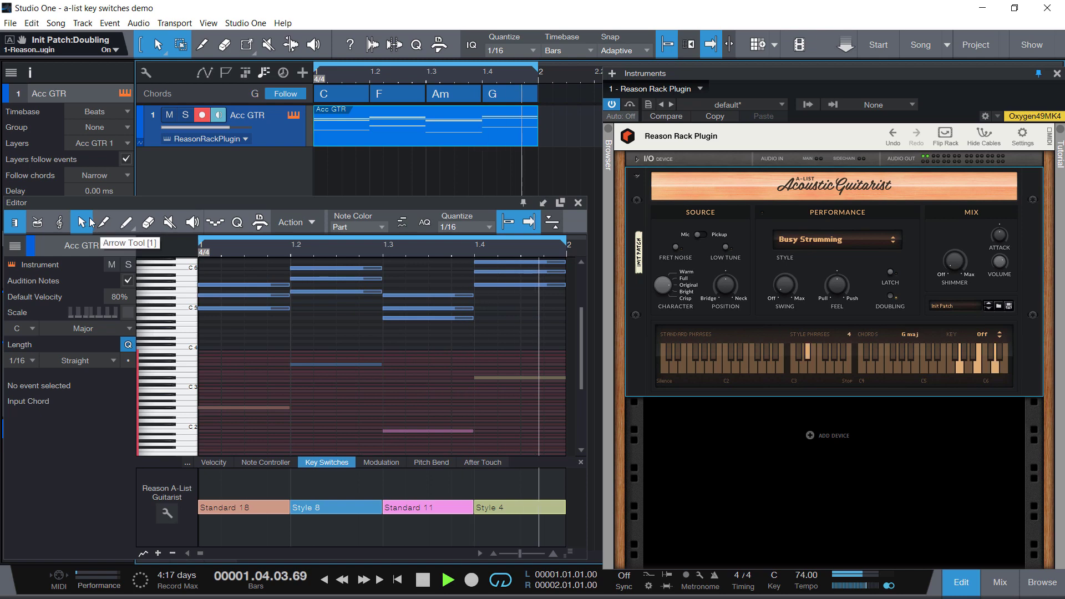
pyautogui.click(439, 96)
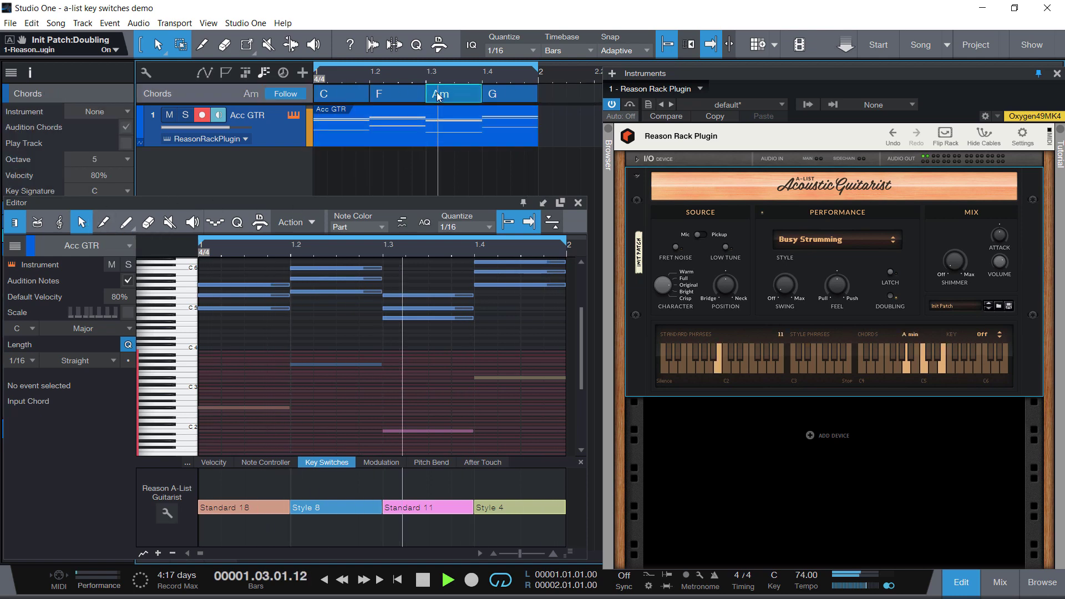
pyautogui.doubleClick(439, 95)
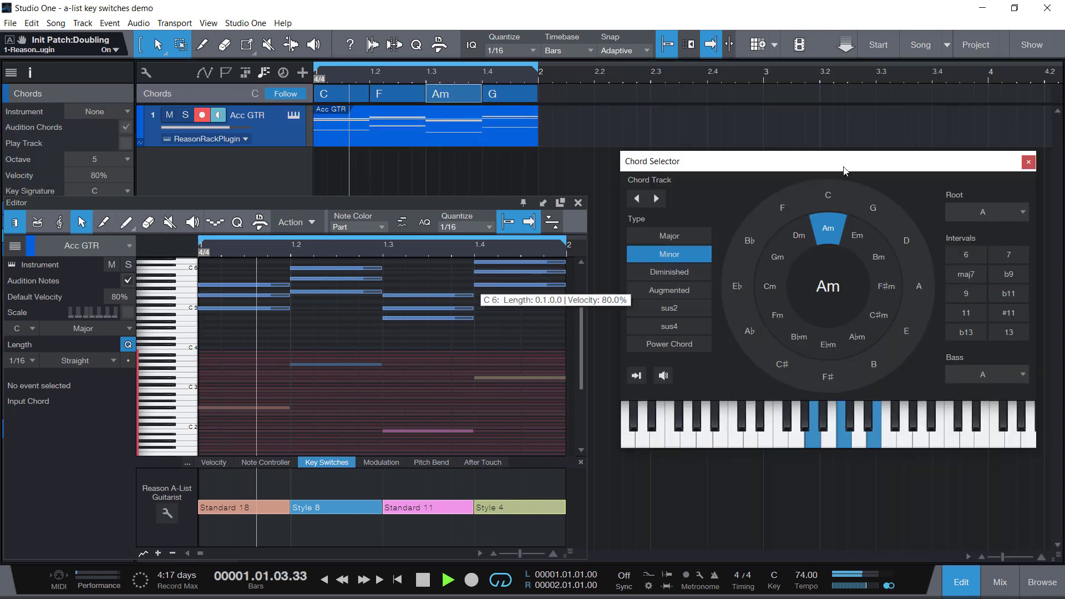
pyautogui.click(859, 239)
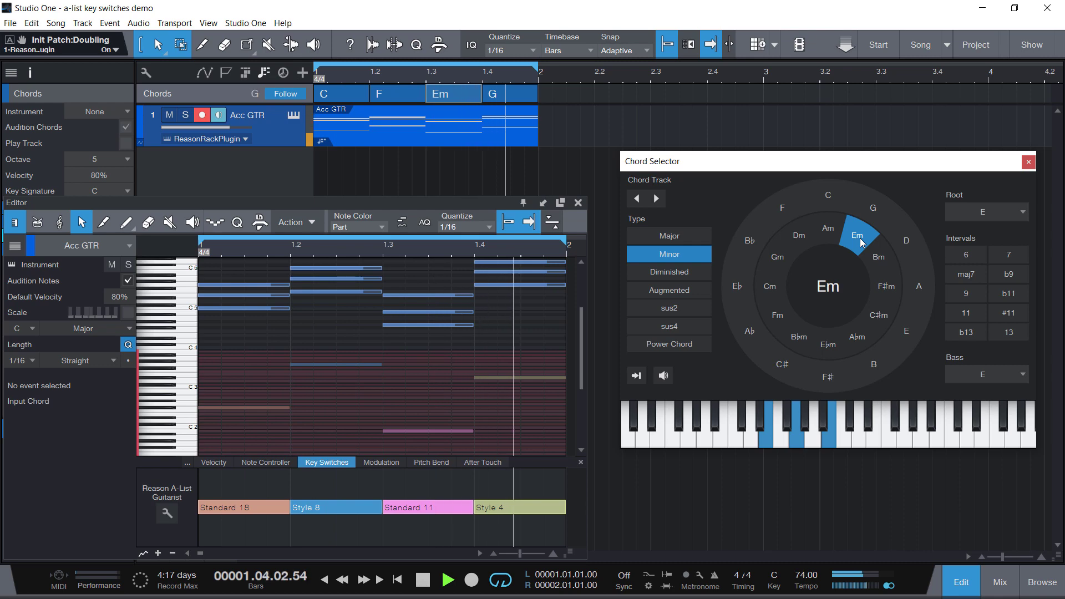
pyautogui.click(880, 215)
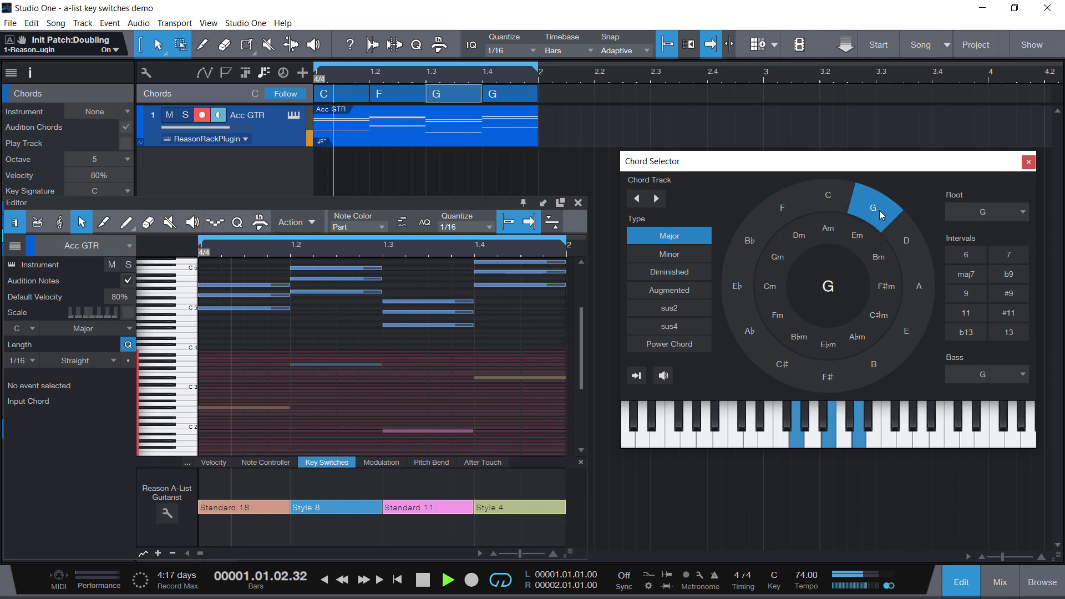
pyautogui.click(840, 236)
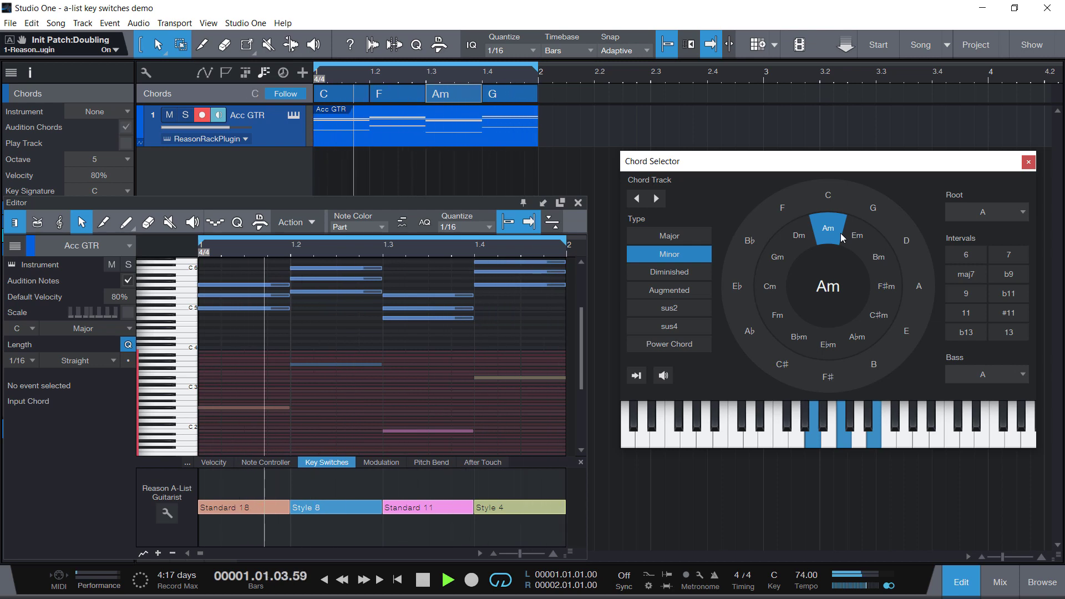
# Change the Standard 11 key-switch event to Style 6, then to Style 10
pyautogui.click(429, 509)
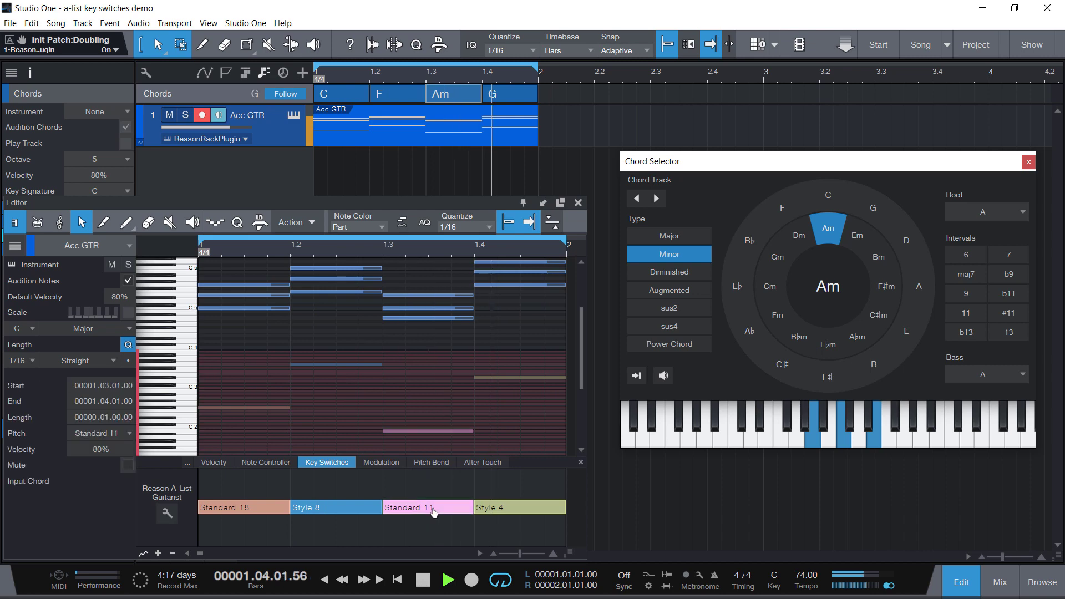
pyautogui.doubleClick(429, 513)
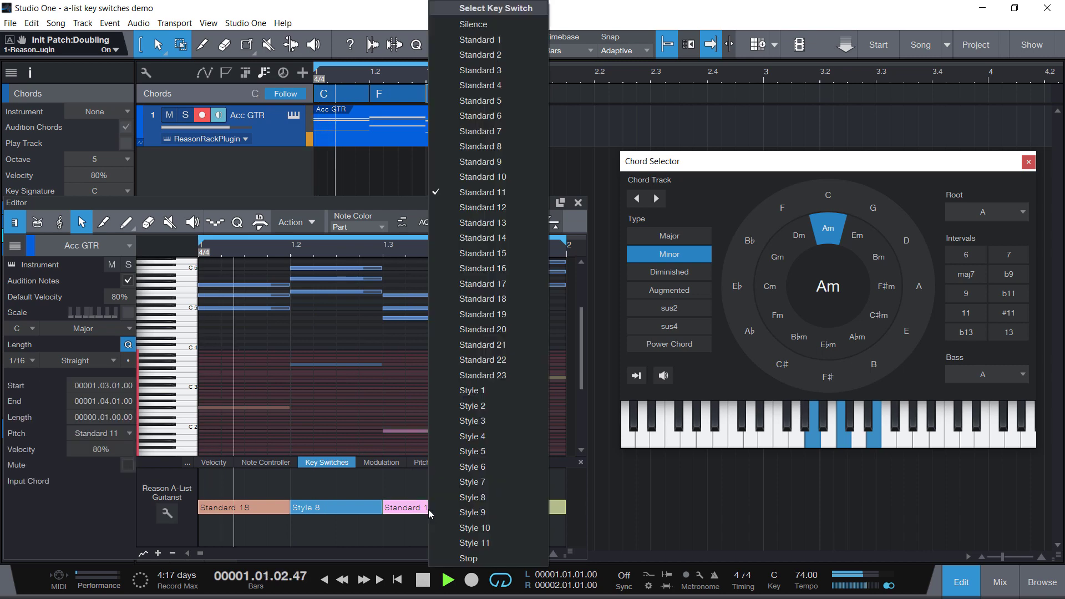
pyautogui.click(484, 467)
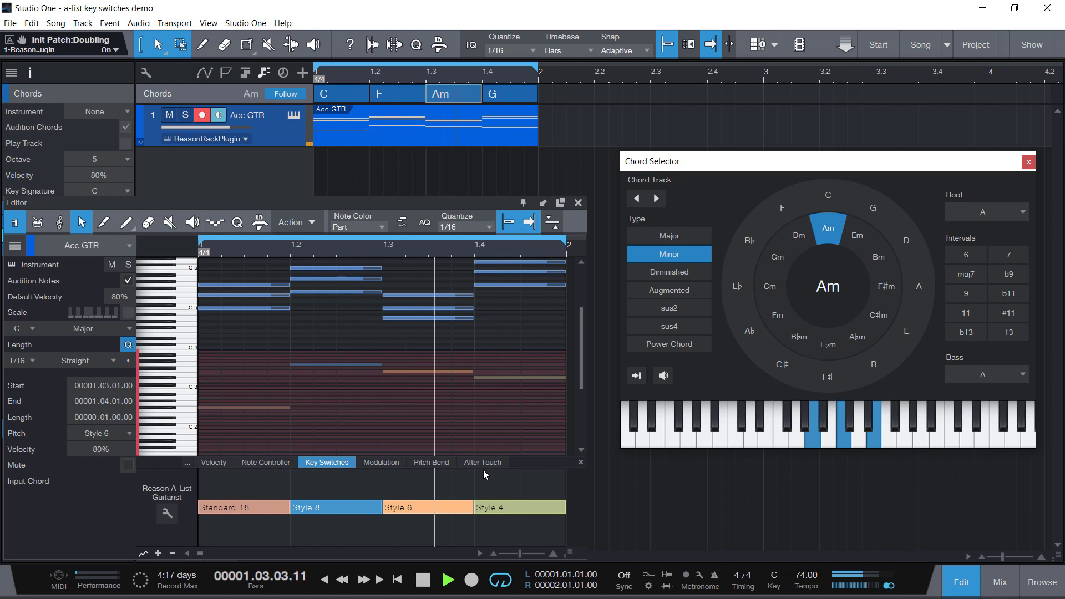
pyautogui.doubleClick(444, 507)
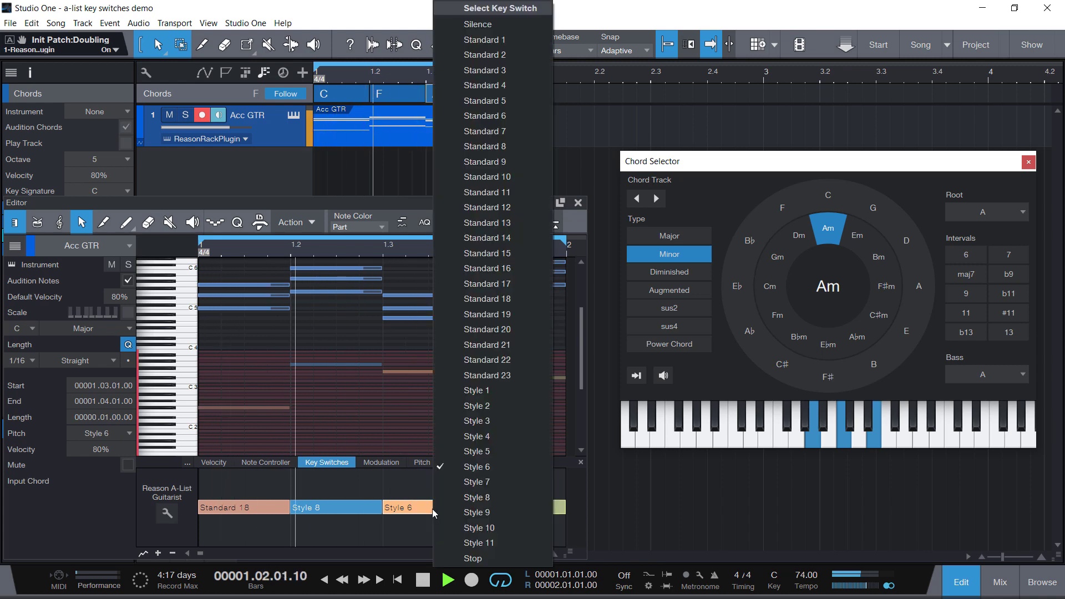
pyautogui.click(474, 528)
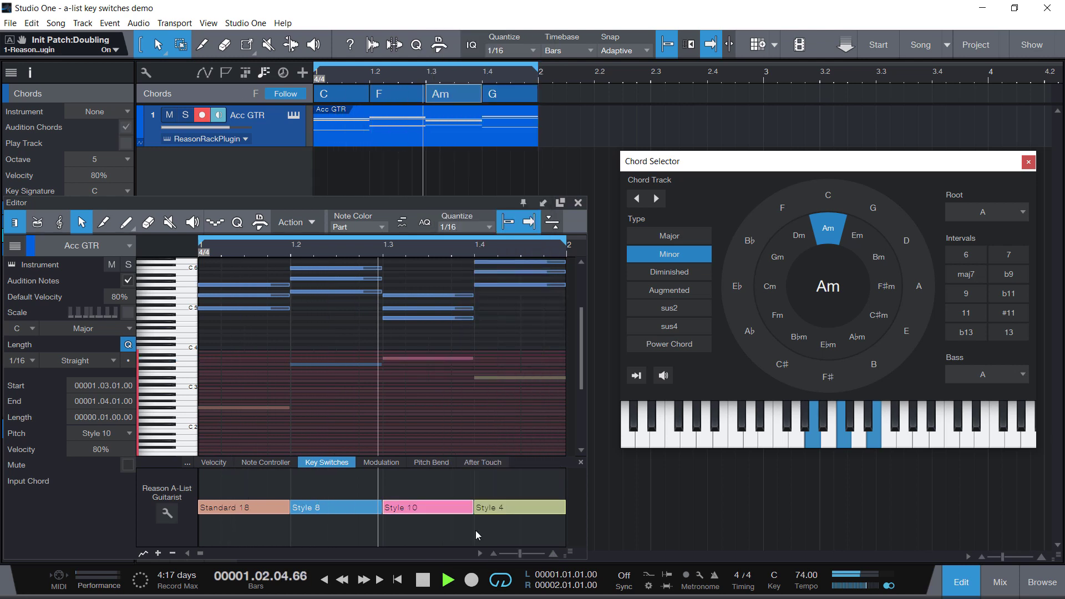